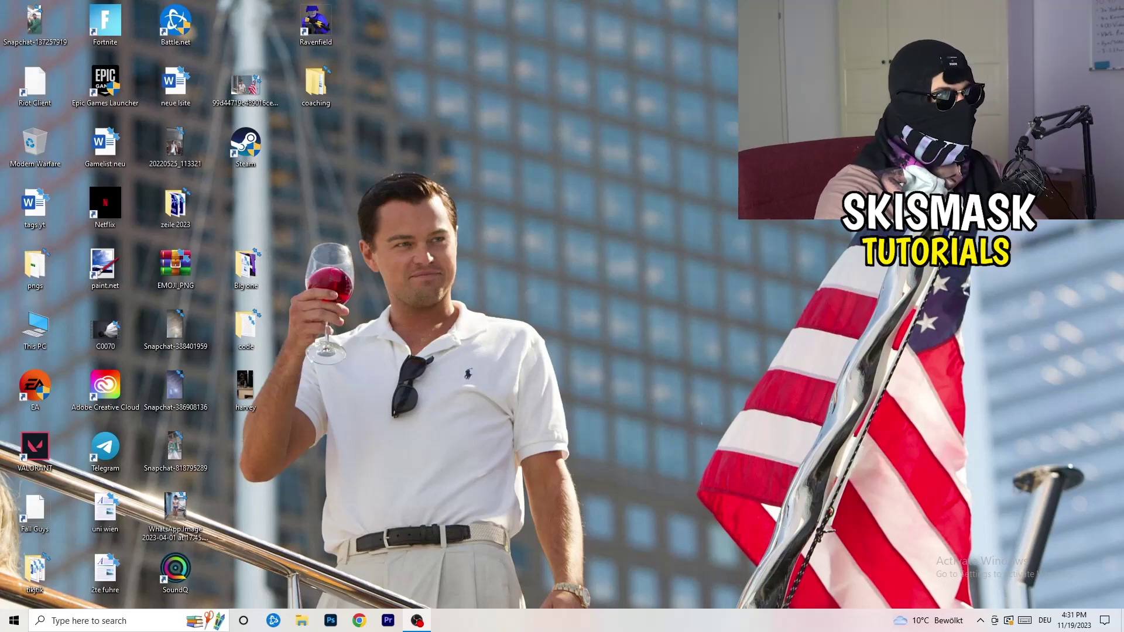
Launch NVIDIA Control Panel from the desktop's right-click menu.
right_click(603, 209)
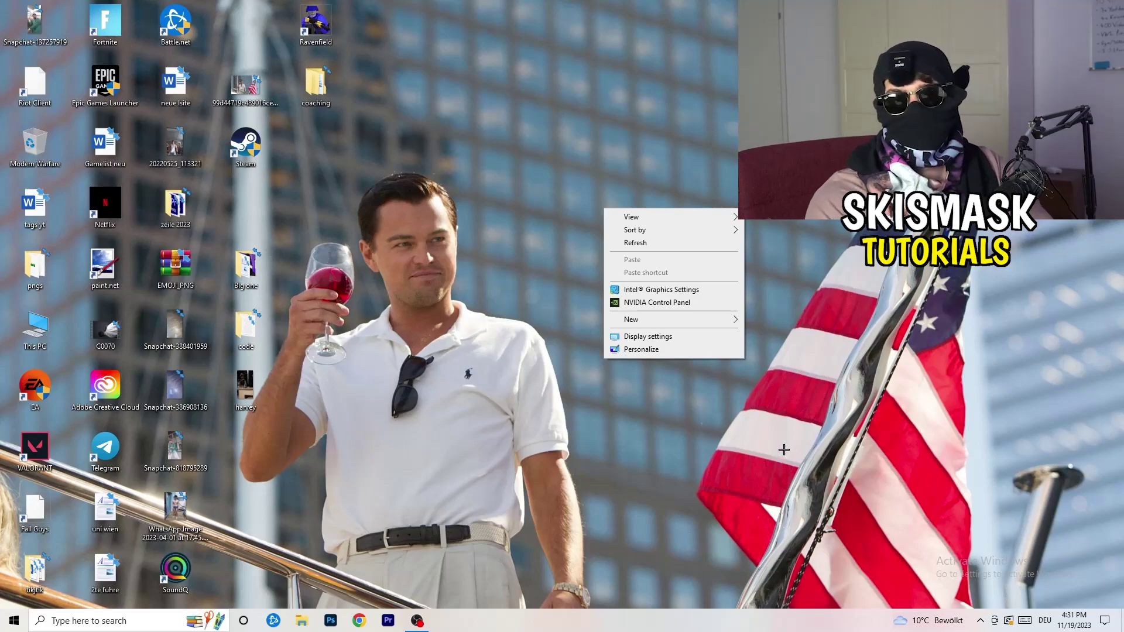
left_click(656, 303)
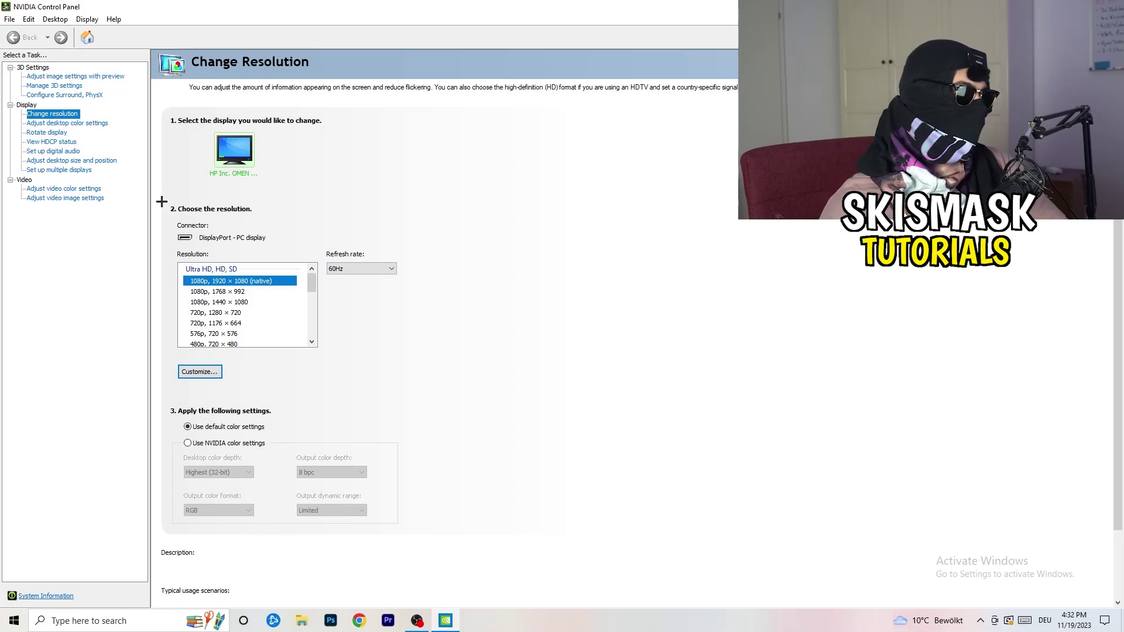
left_click(201, 372)
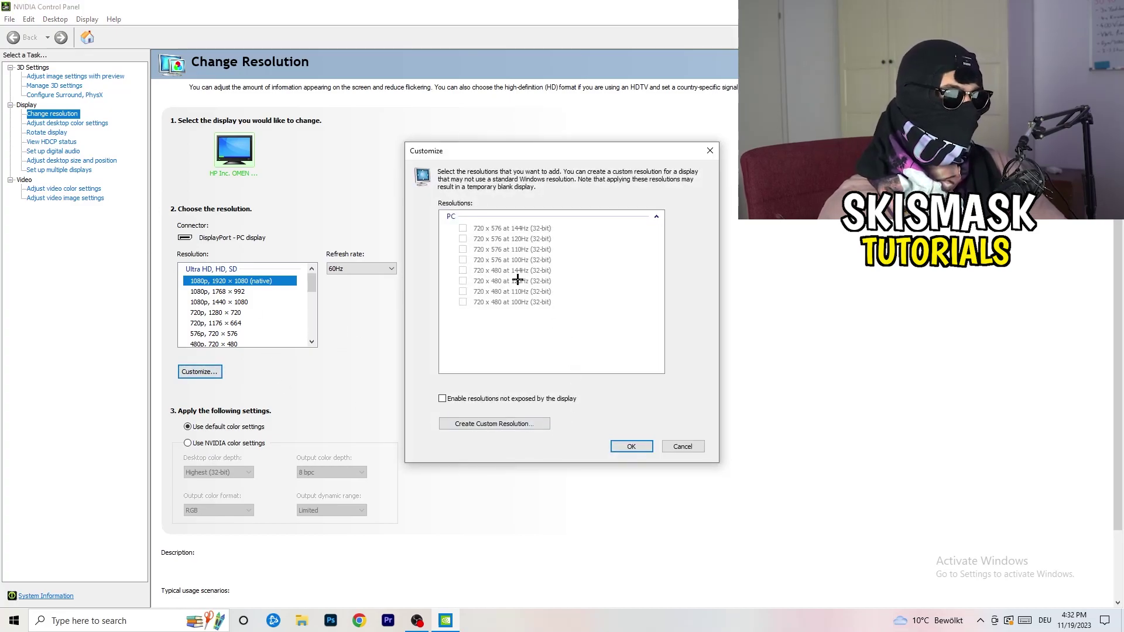
left_click(509, 424)
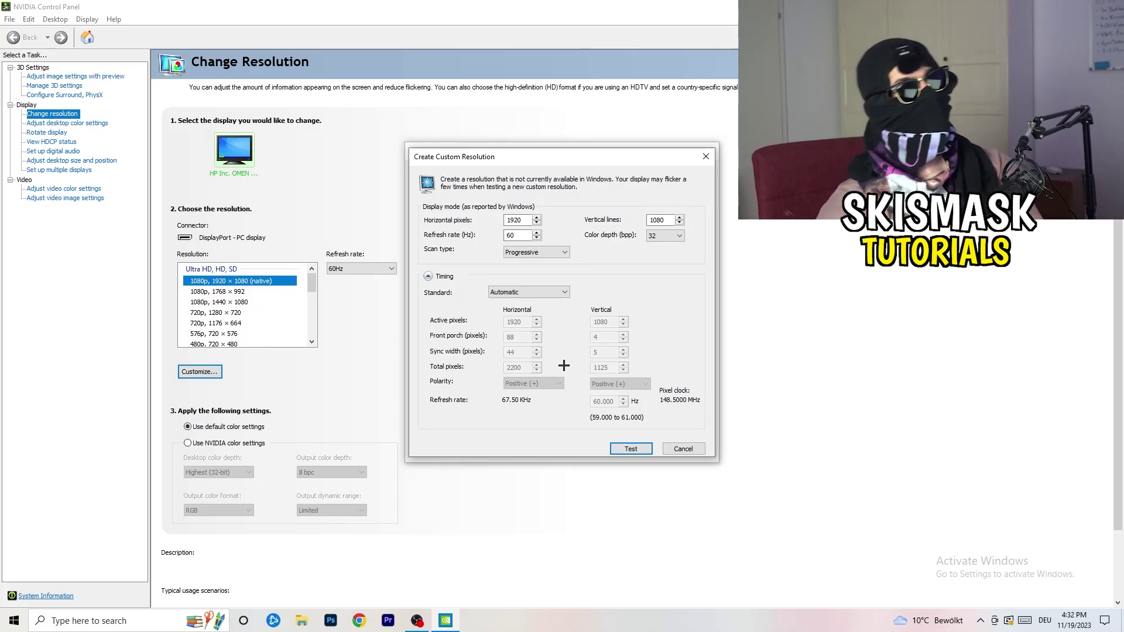
double_click(525, 221)
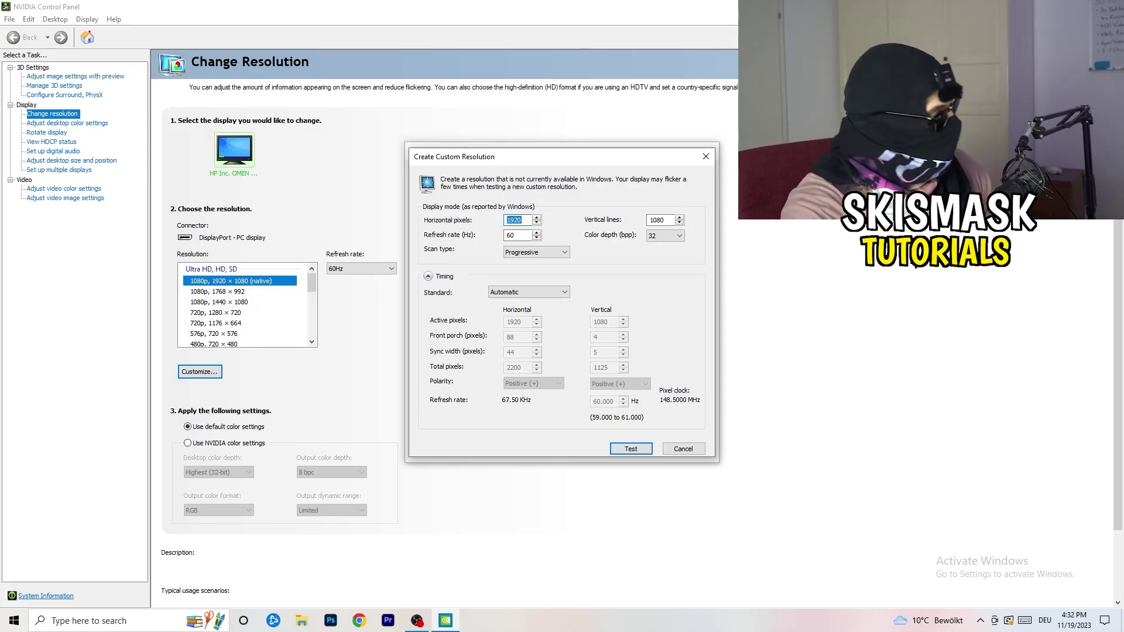
type("1140")
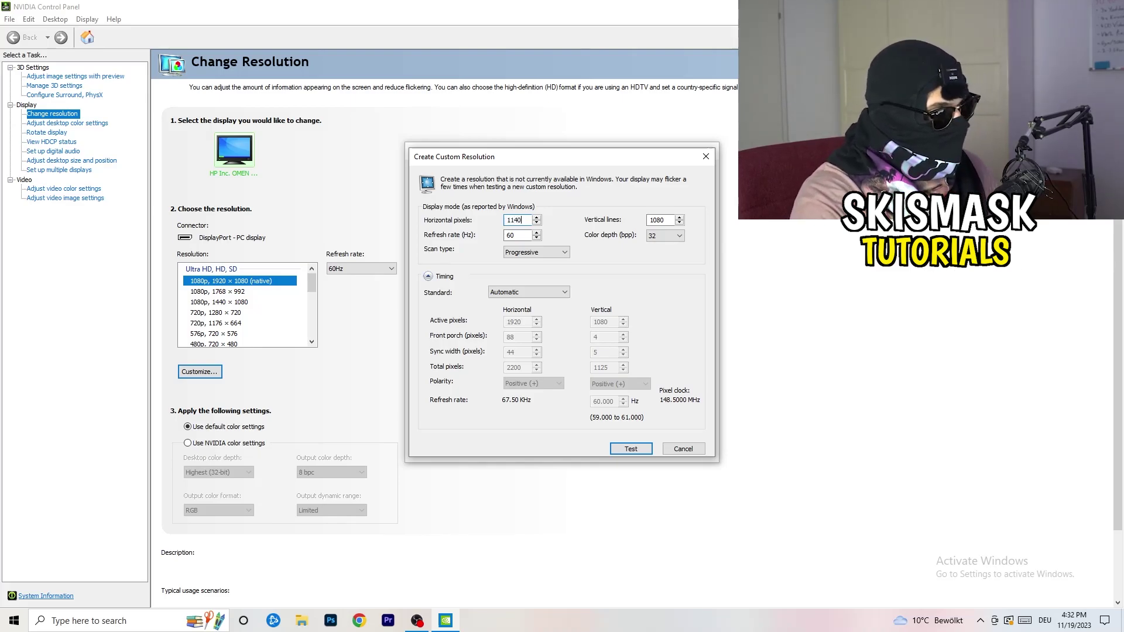
key("BackSpace")
key("BackSpace")
key("BackSpace")
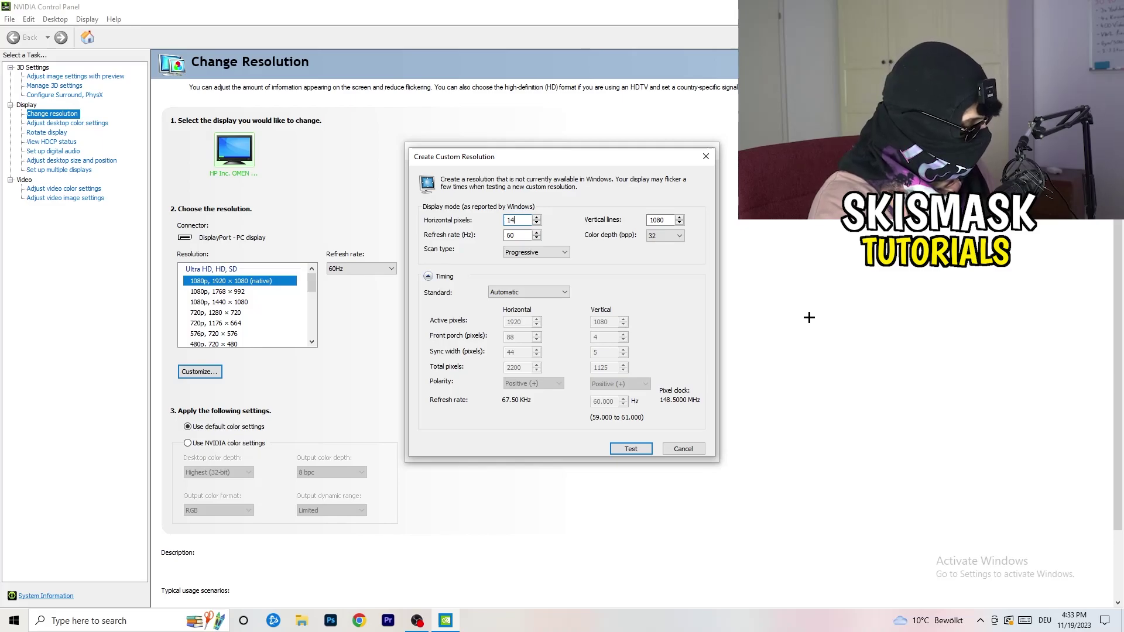
type("440")
double_click(657, 220)
type("10")
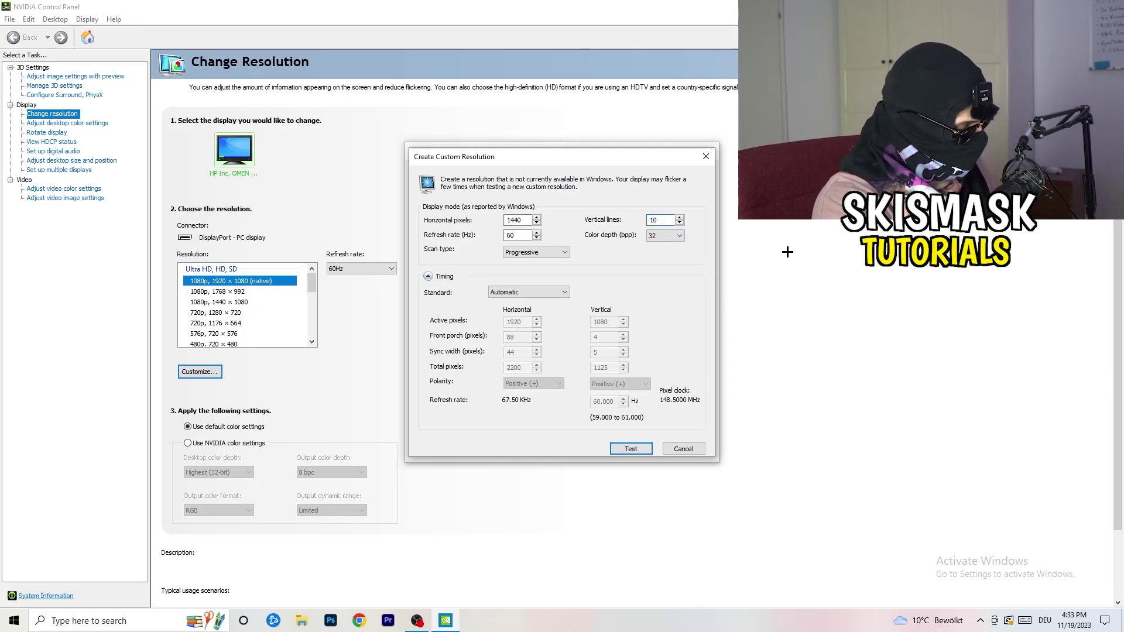
type("40")
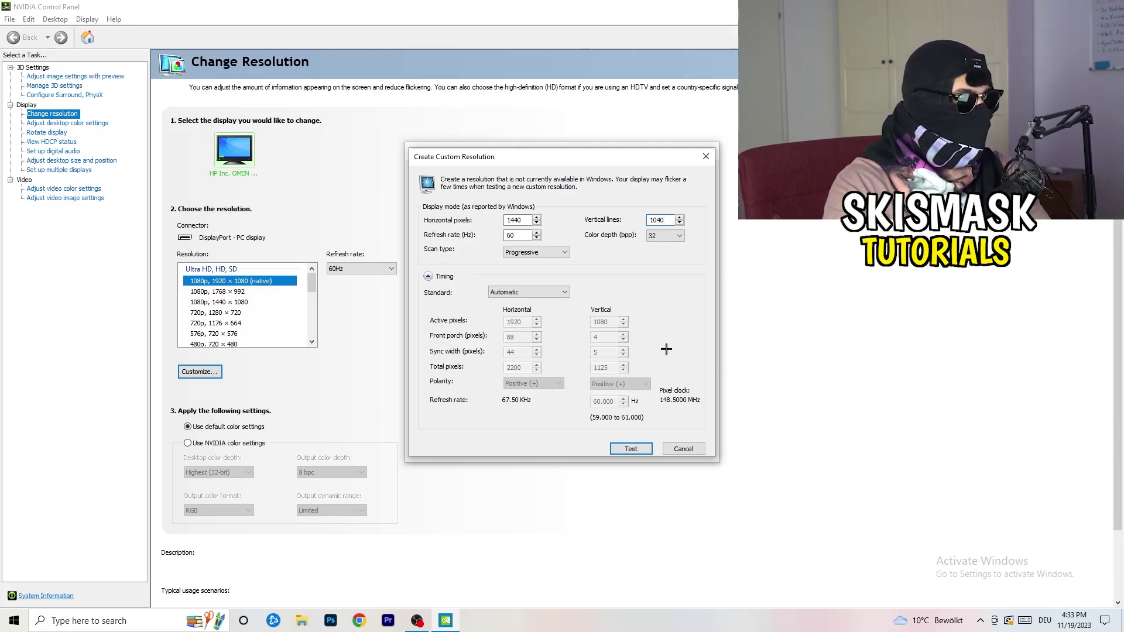
left_click(534, 252)
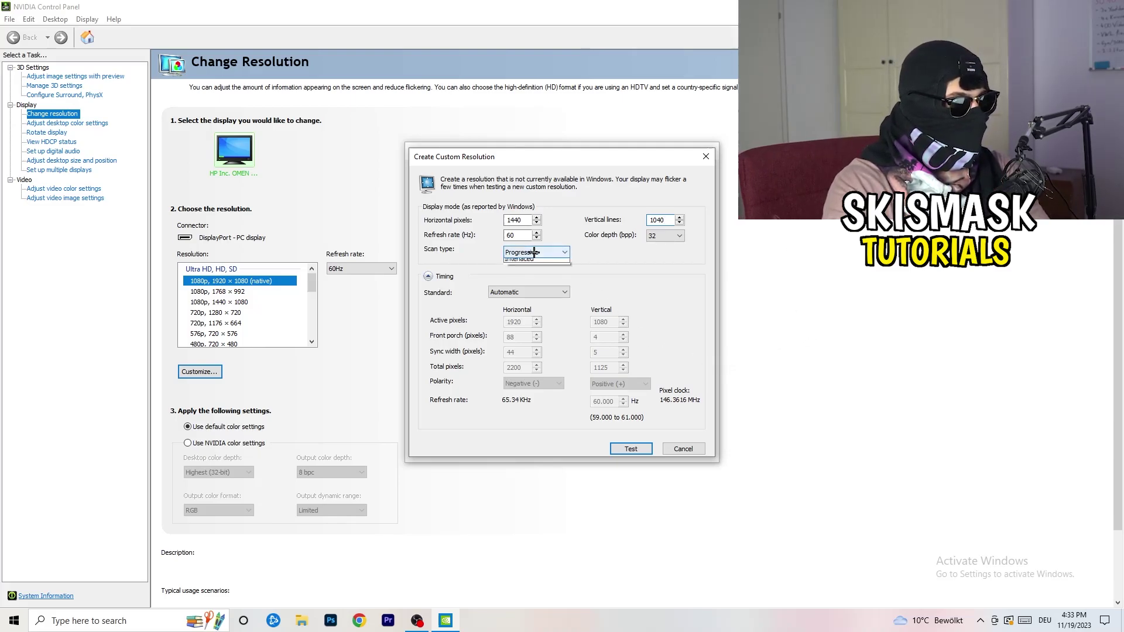
left_click(610, 252)
left_click(542, 292)
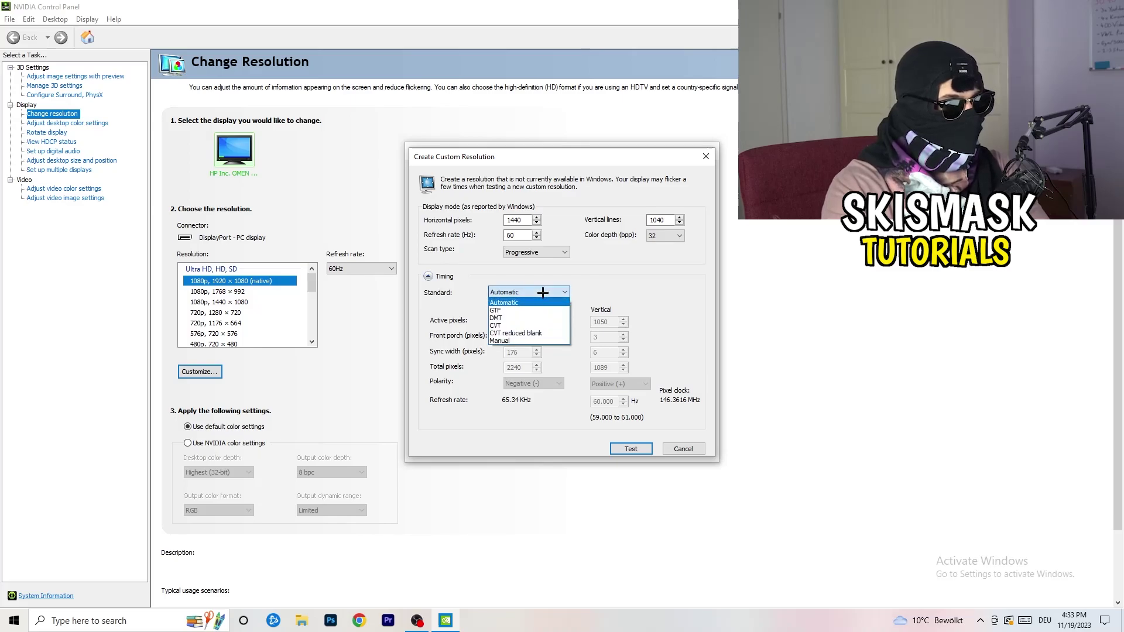
left_click(619, 298)
left_click(527, 292)
left_click(657, 291)
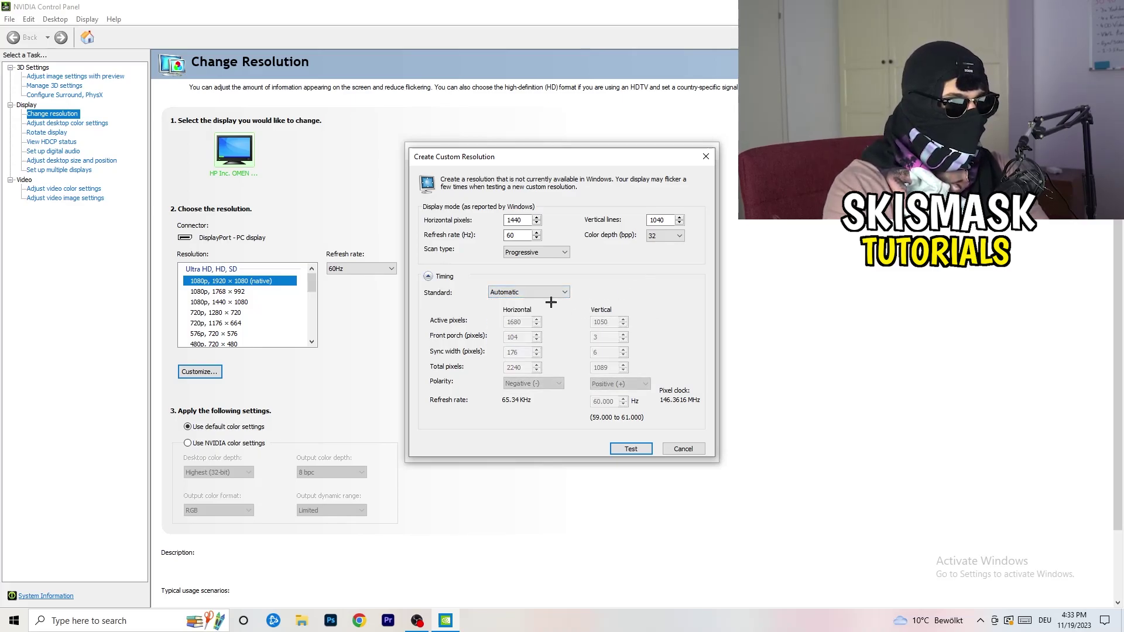
left_click(527, 292)
left_click(530, 320)
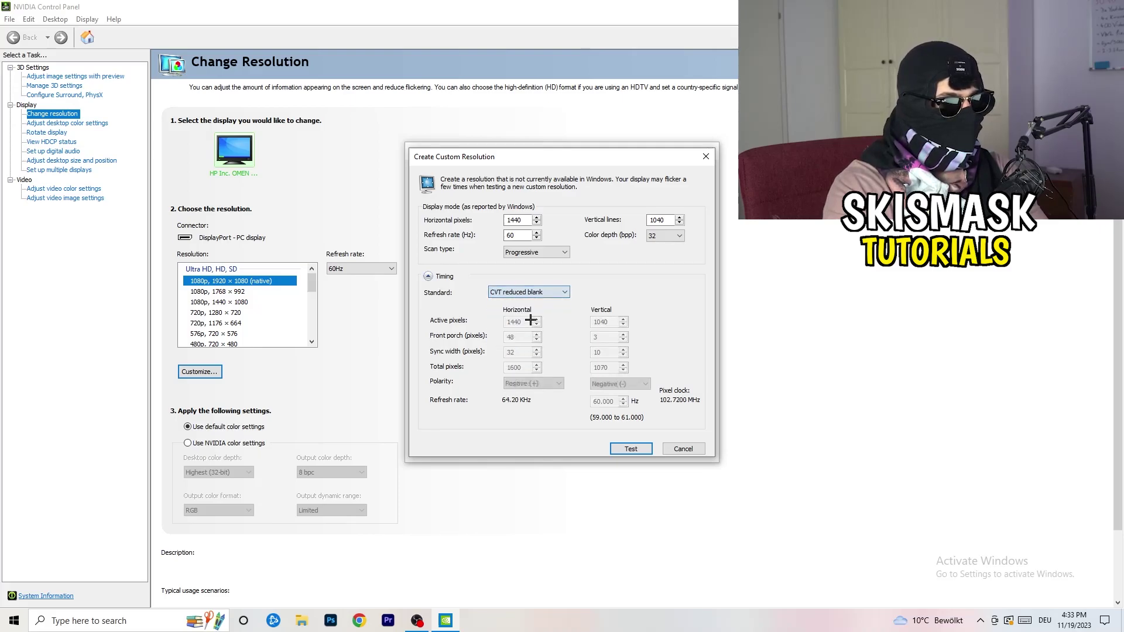
Close the custom resolution dialogs and NVIDIA Control Panel, then open Windows Settings from Start.
left_click(710, 154)
left_click(709, 150)
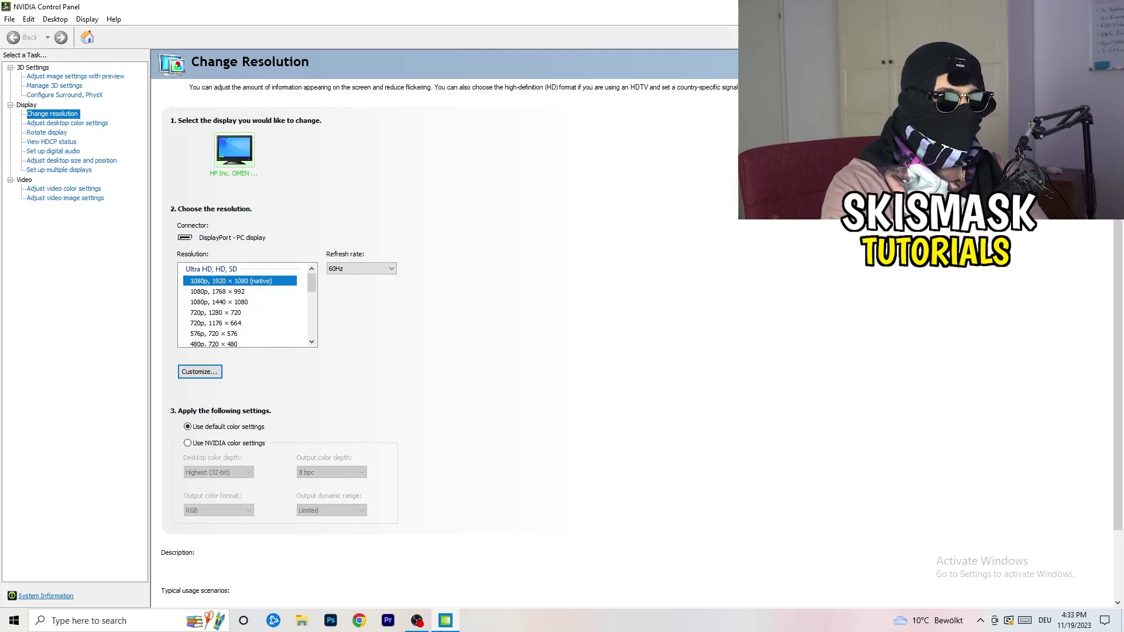
key("alt+F4")
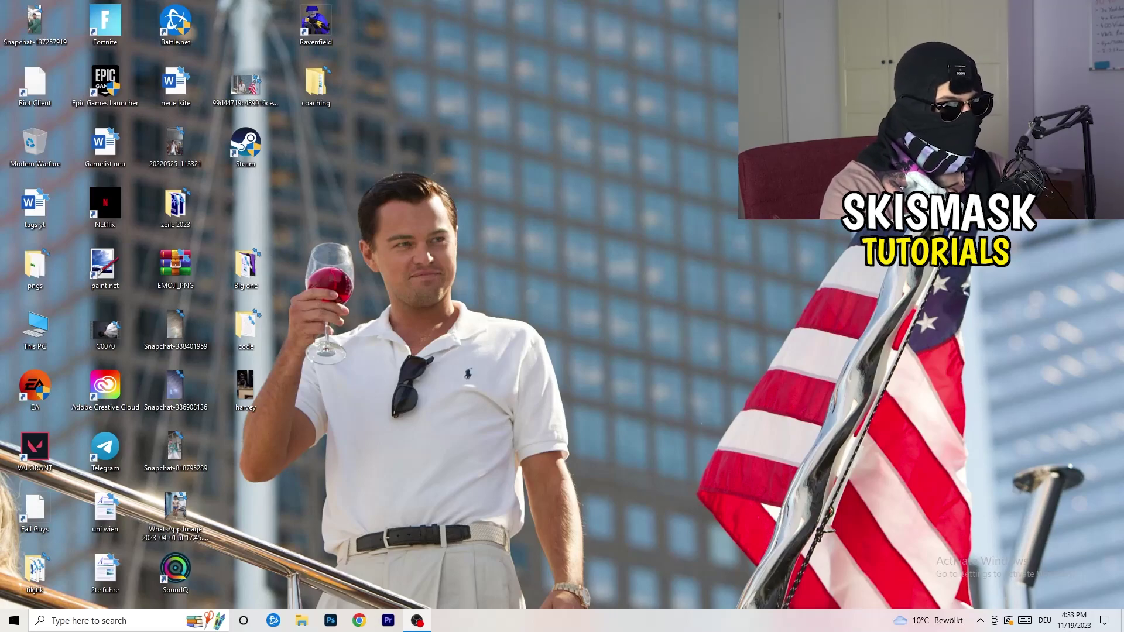
left_click(14, 620)
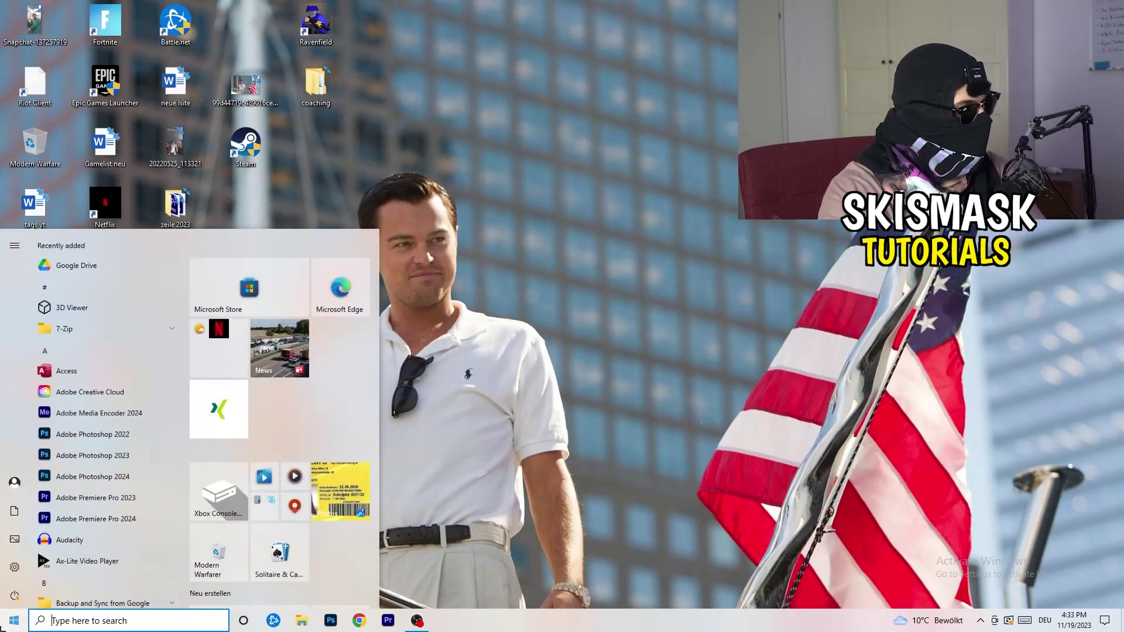
left_click(15, 567)
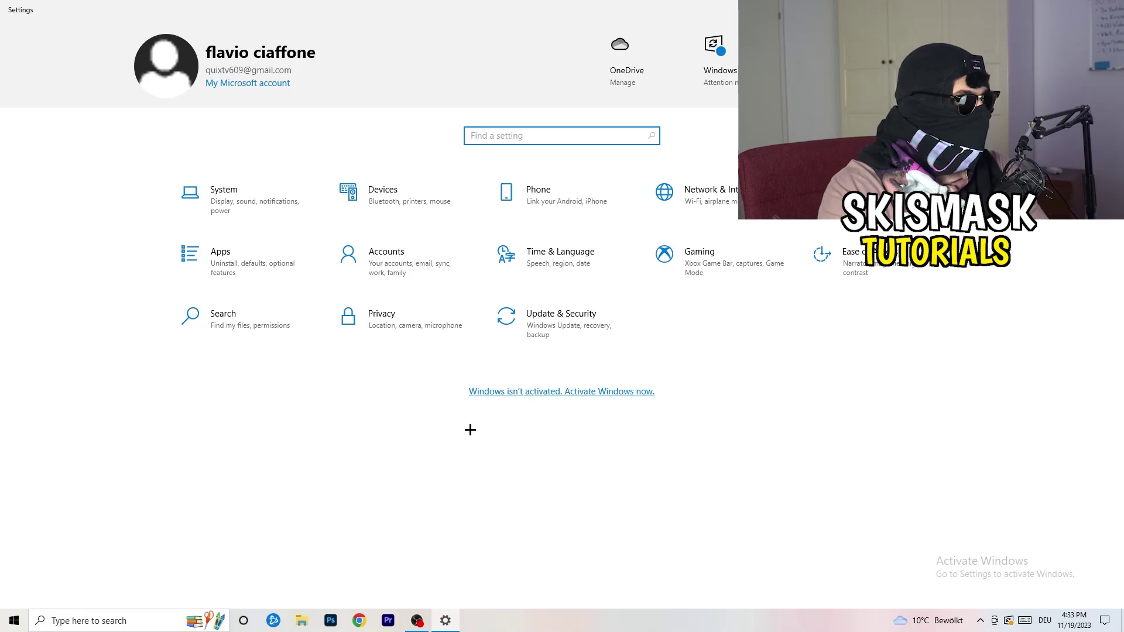
On the System Display page, confirm 1920 × 1080 resolution and keep scaling at 100%.
left_click(247, 213)
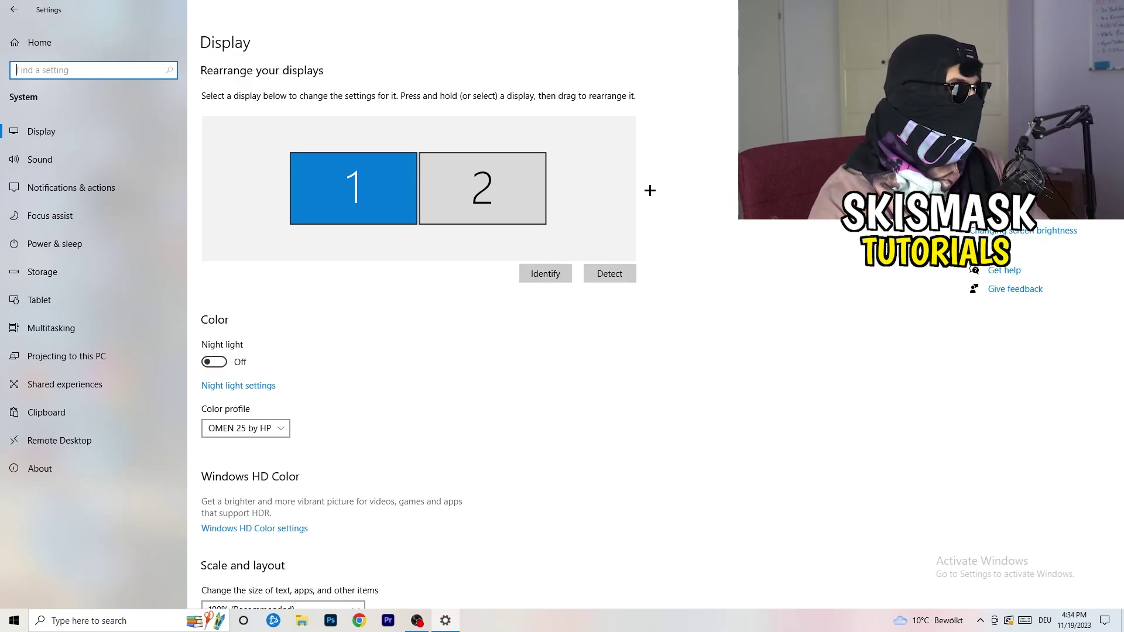
scroll(379, 293, "down", 5)
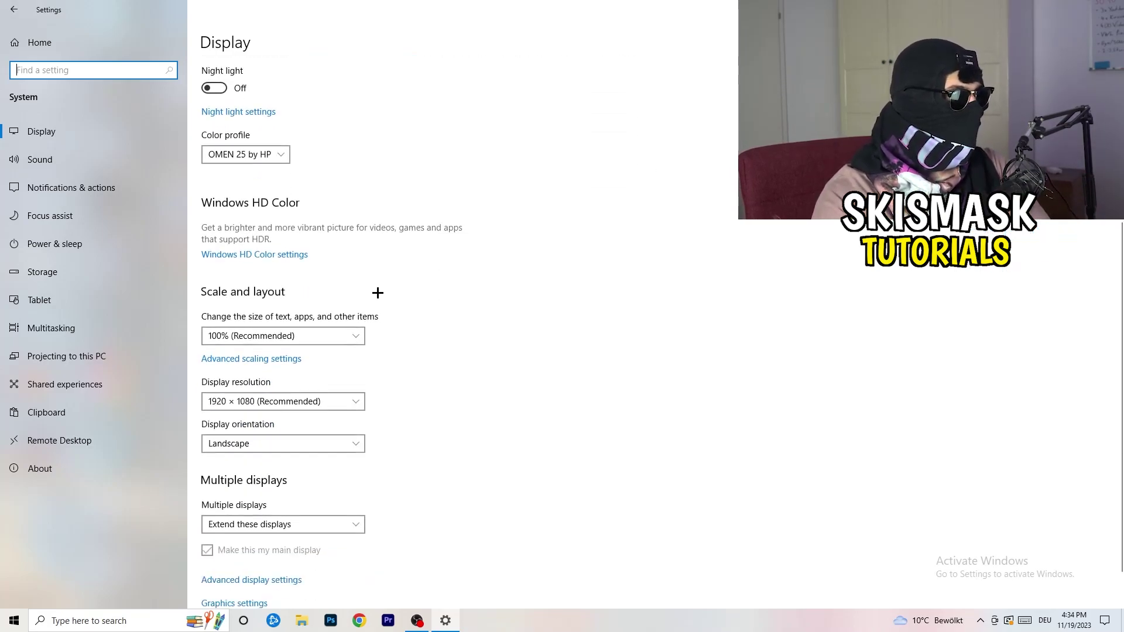
left_click(263, 154)
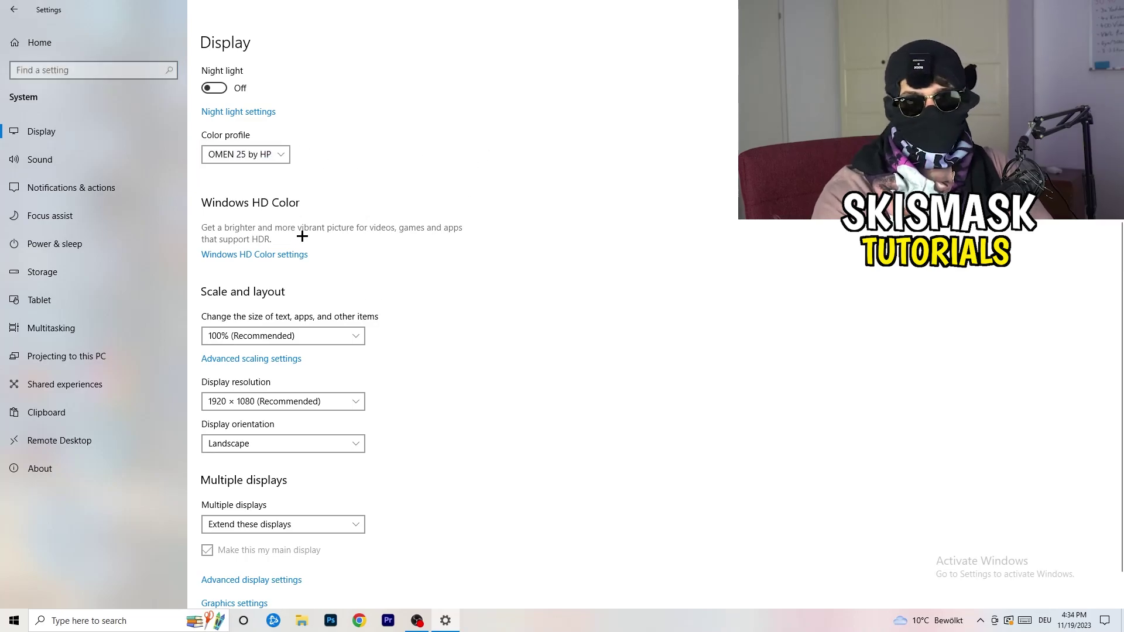
scroll(275, 249, "down", 1)
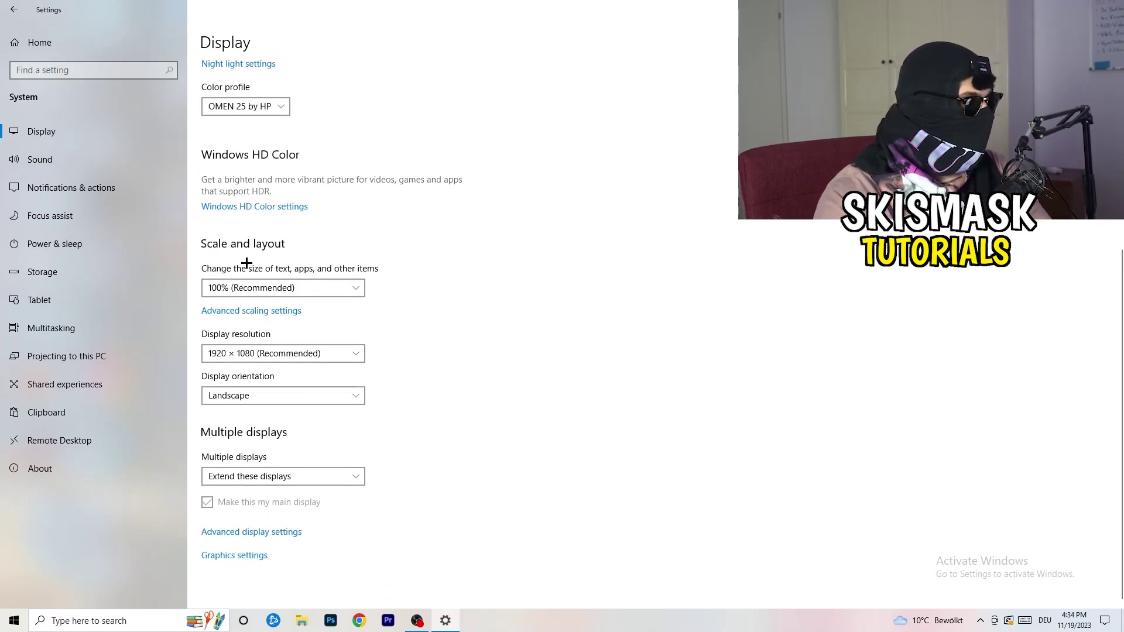
left_click(346, 283)
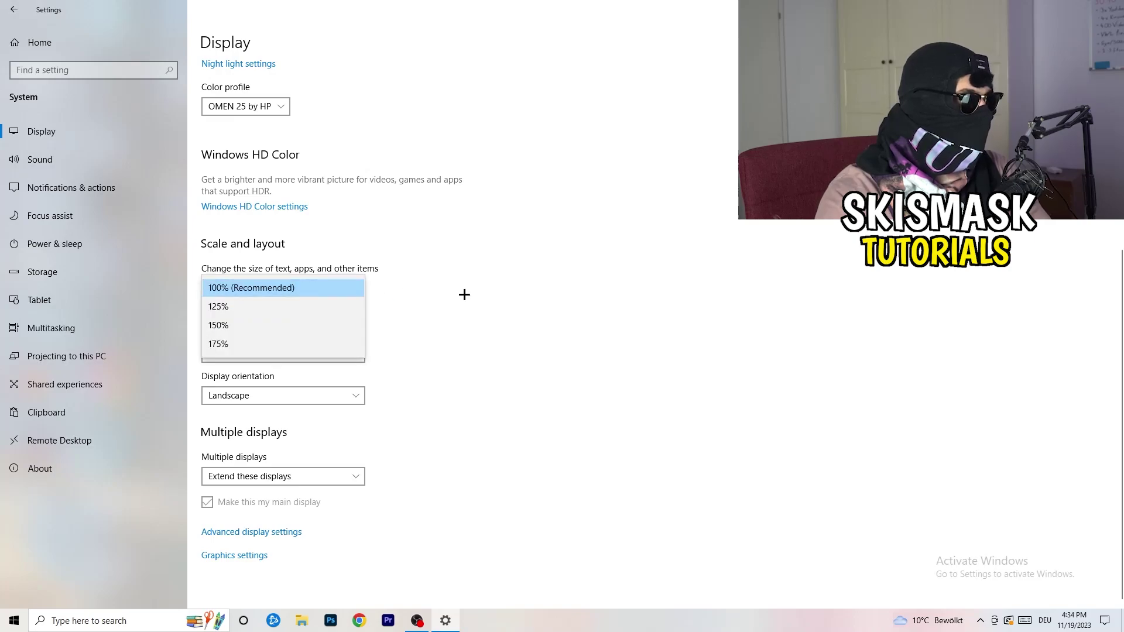
left_click(550, 275)
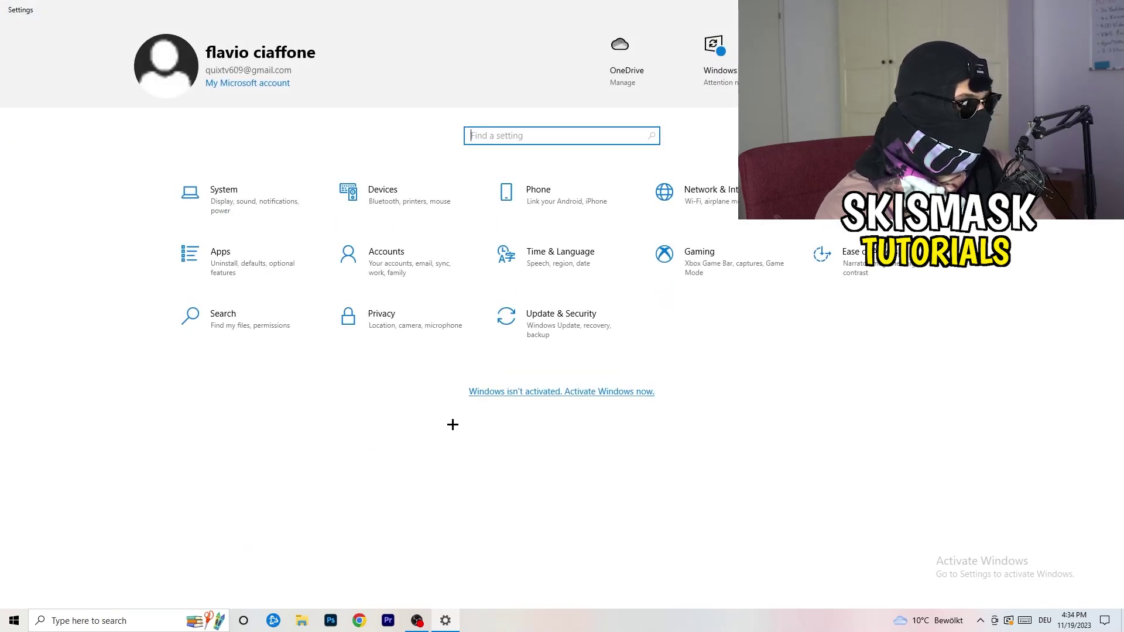
Open the Gaming settings, where Xbox Game Bar is set to Off.
left_click(746, 280)
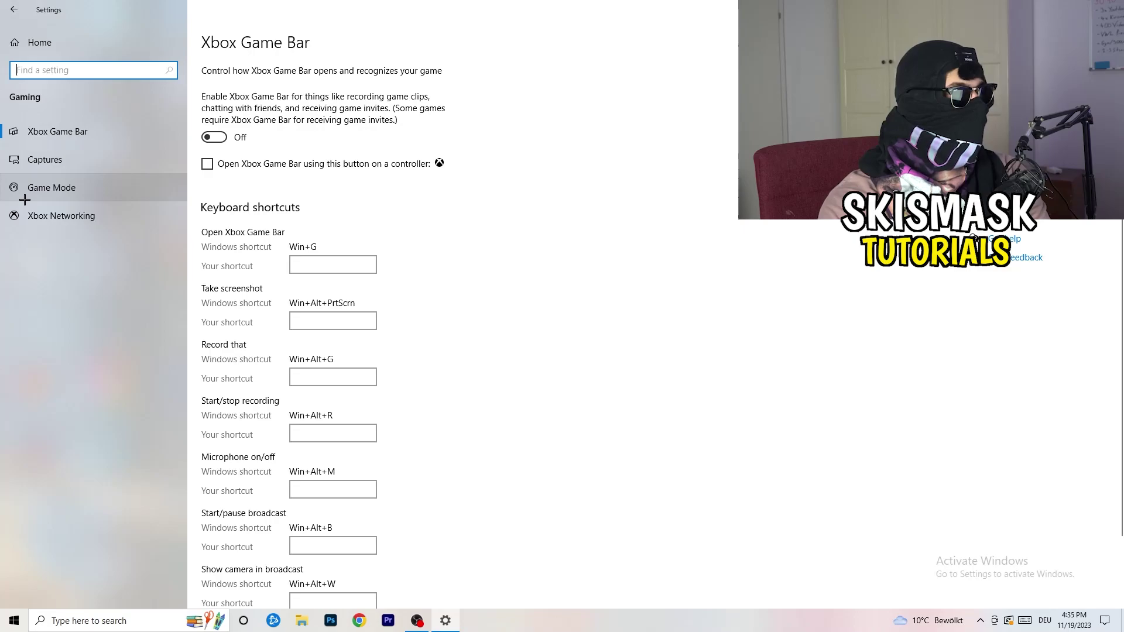
Confirm Game Mode is On, then close Settings with Alt+F4.
left_click(70, 186)
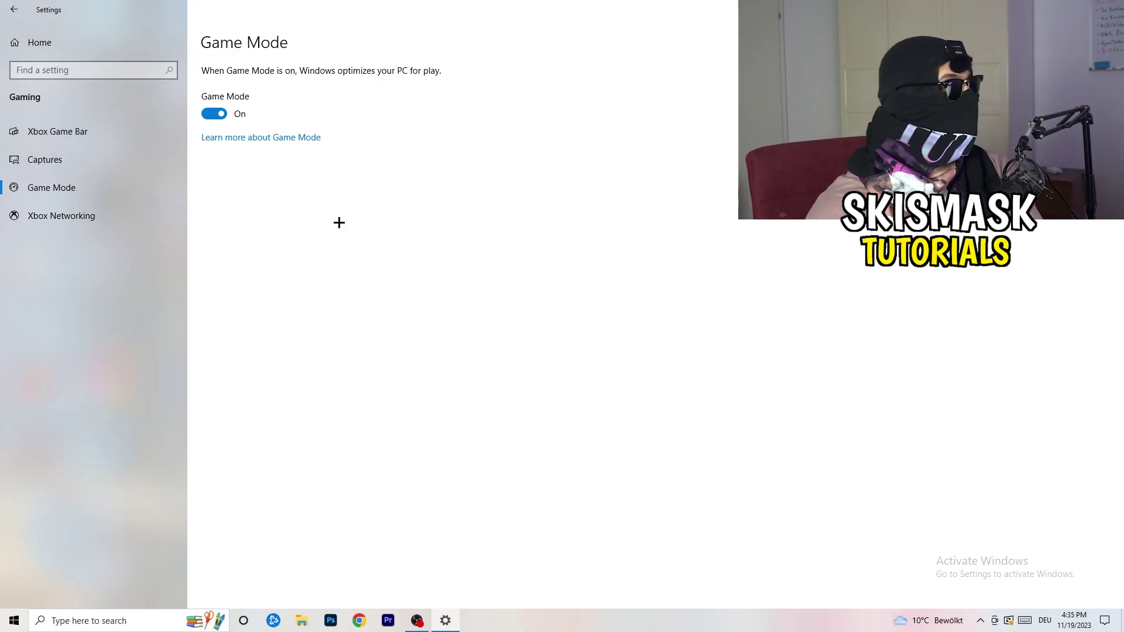
key("alt+F4")
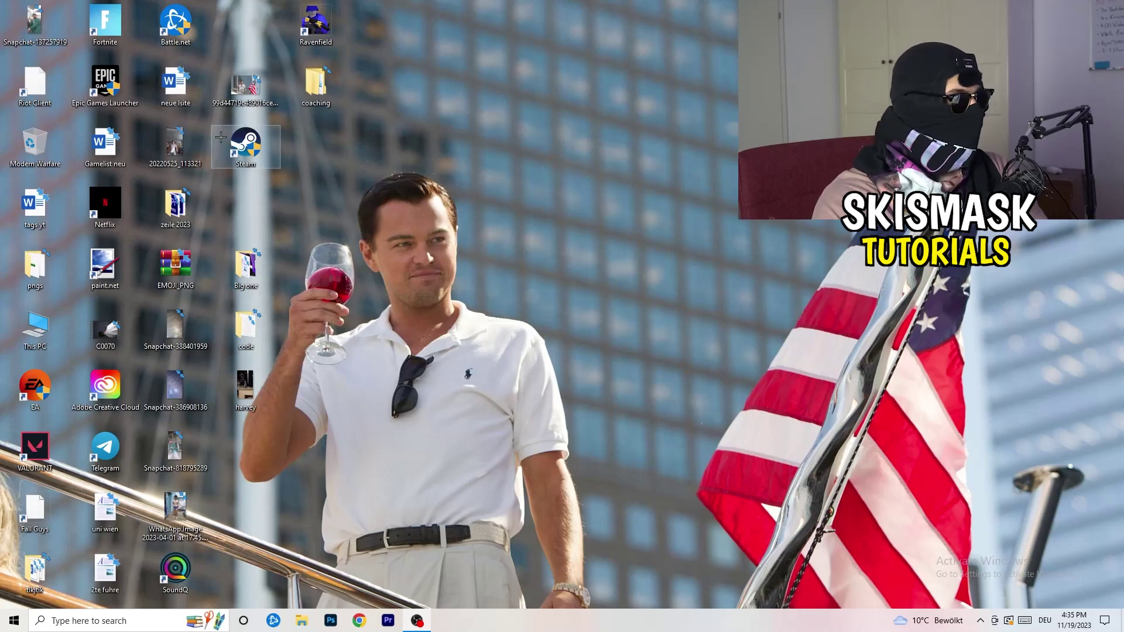
Set the Steam shortcut to Windows 8 compatibility mode with Run as administrator and apply.
left_click_drag(247, 146, 595, 239)
right_click(599, 203)
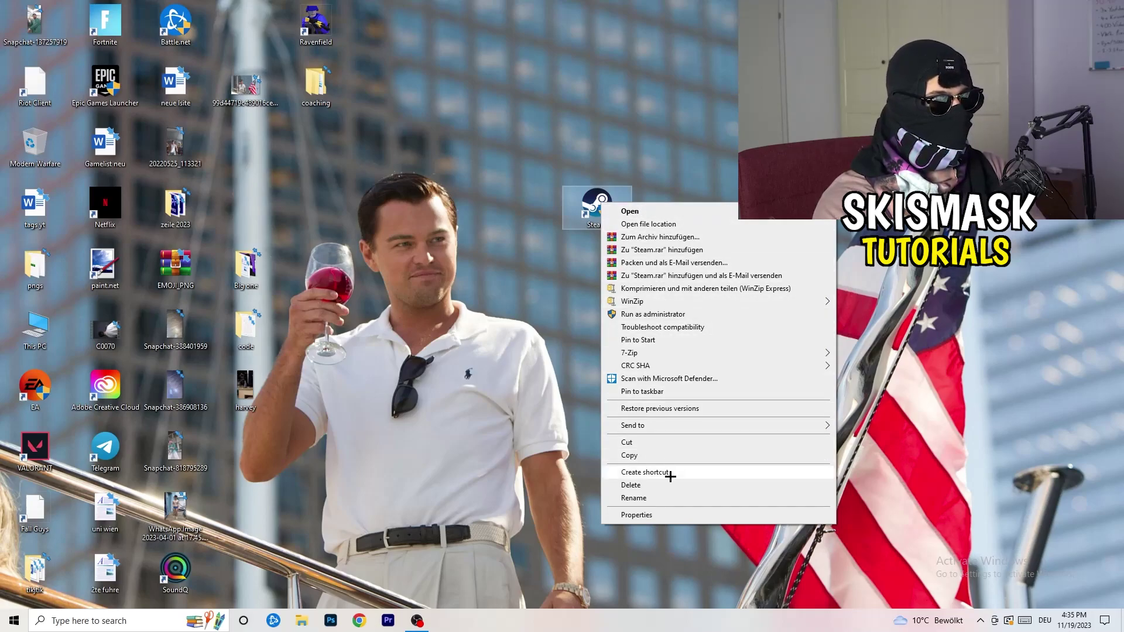
left_click(676, 516)
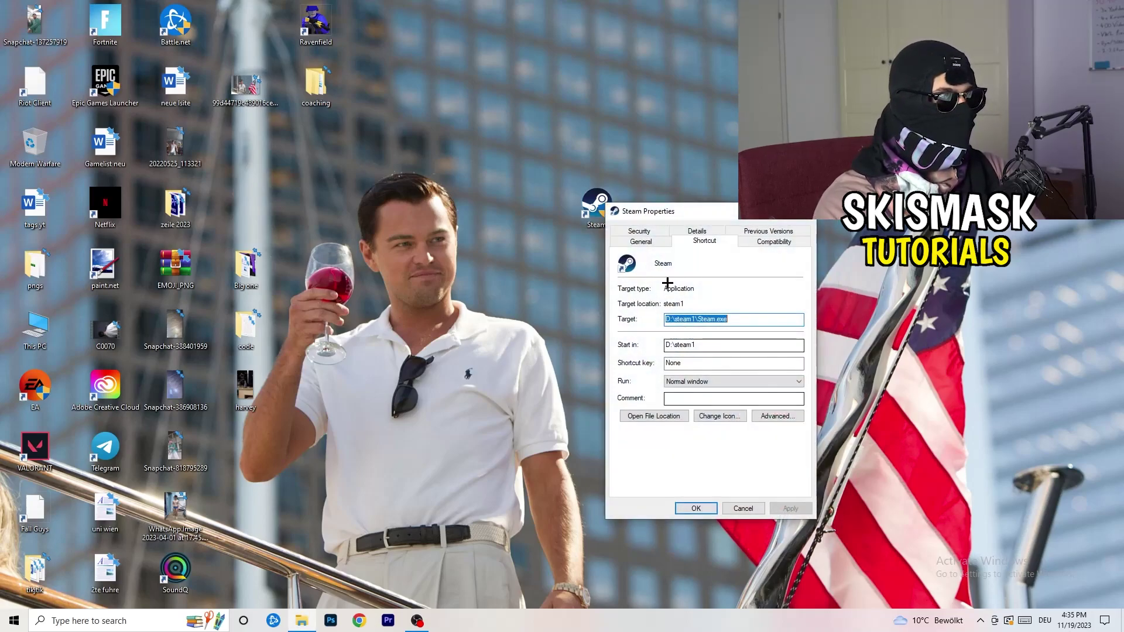
left_click_drag(669, 212, 483, 111)
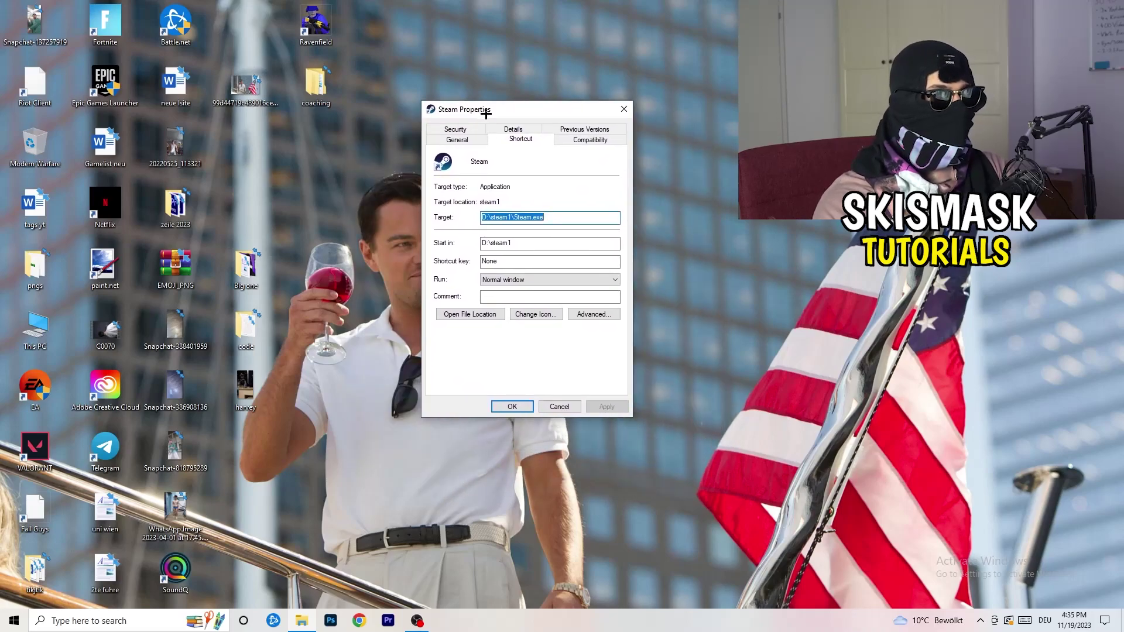
left_click(600, 140)
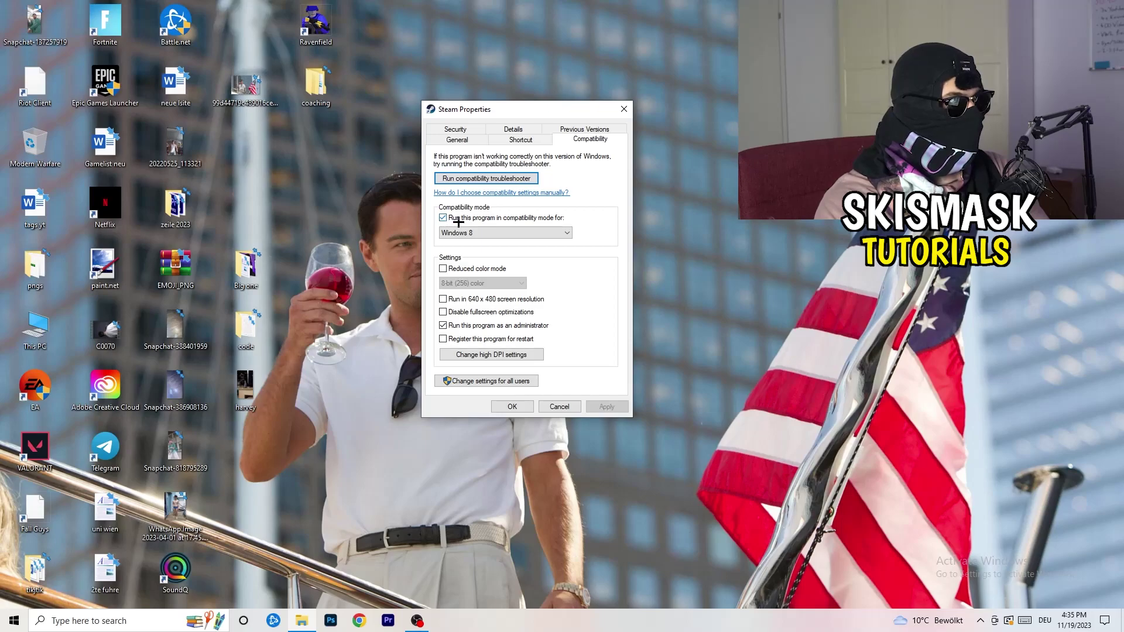
left_click(530, 232)
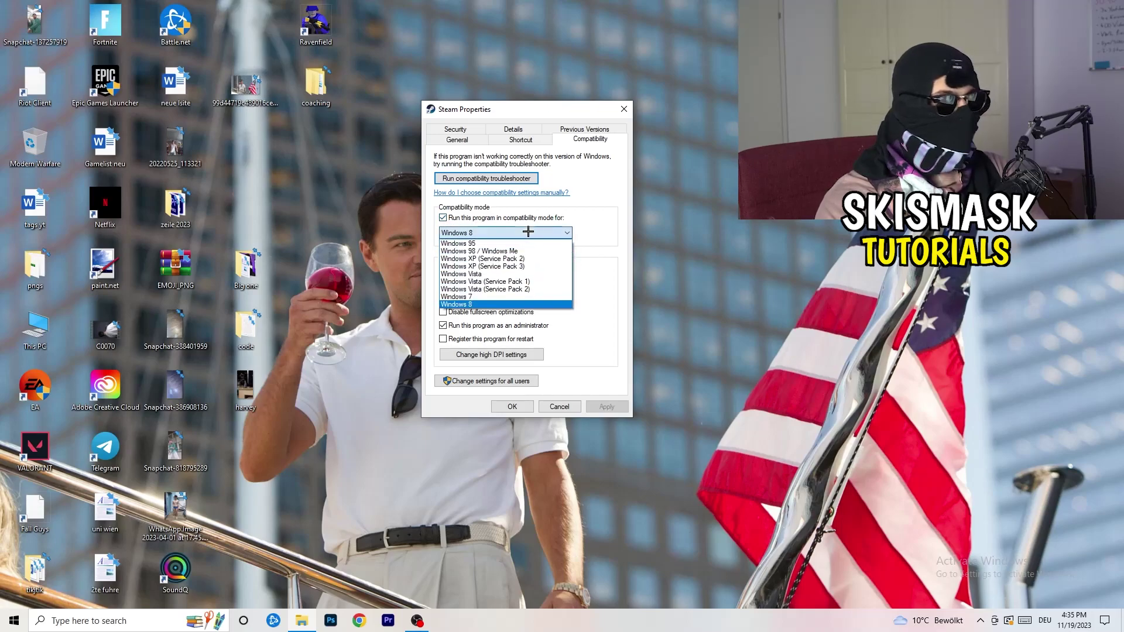
left_click(624, 224)
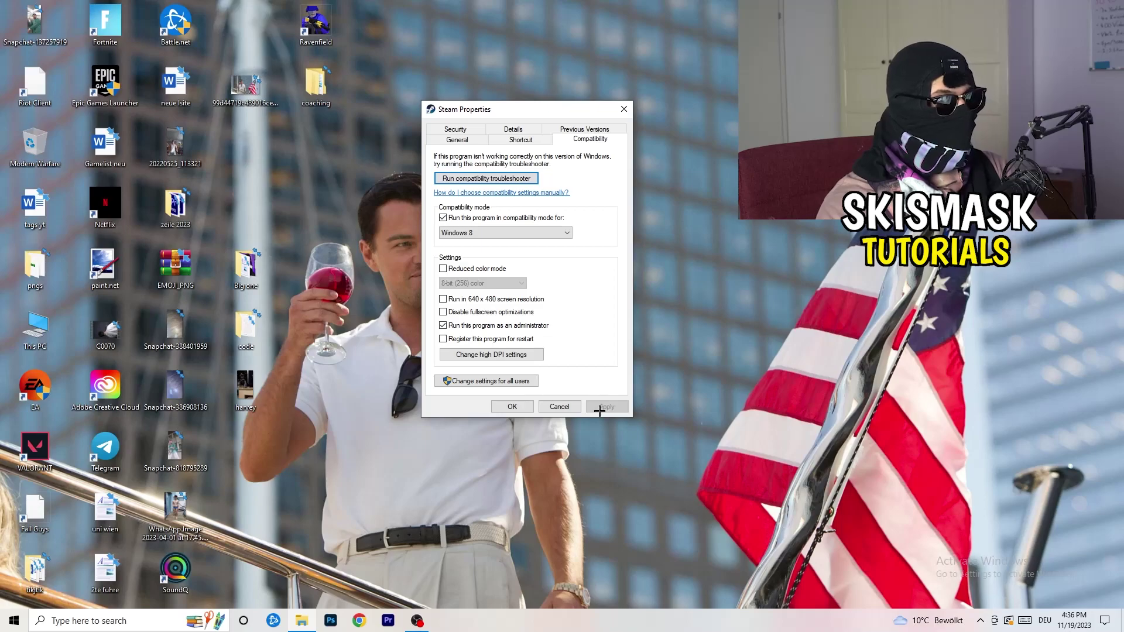
left_click(512, 406)
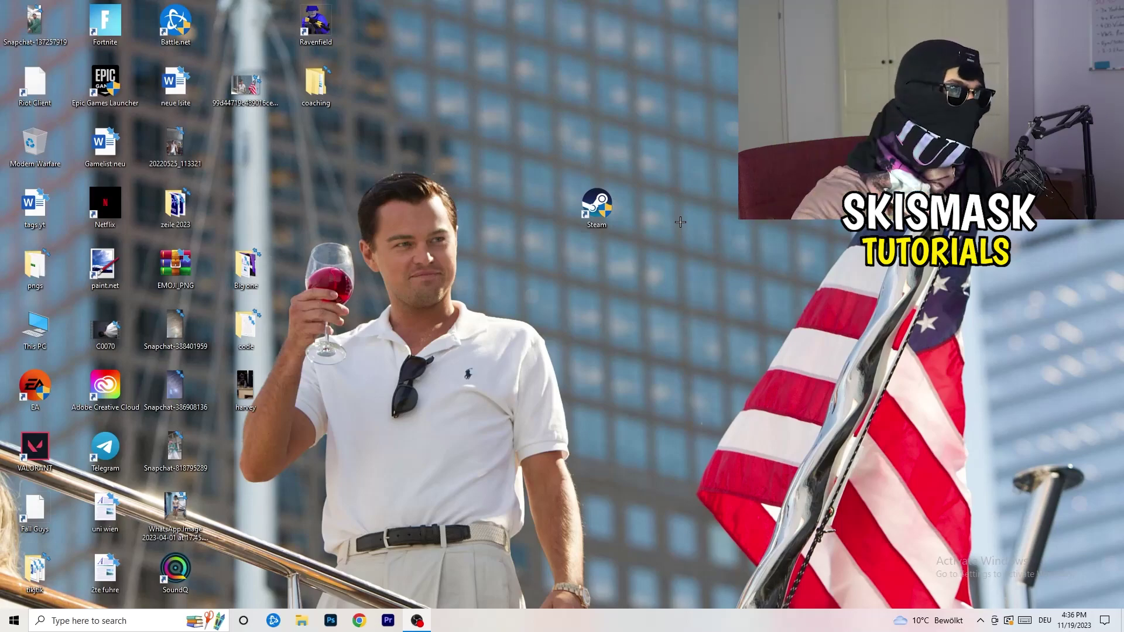
Verify the Steam shortcut's compatibility settings again, then return its icon to the desktop grid.
left_click_drag(610, 219, 540, 218)
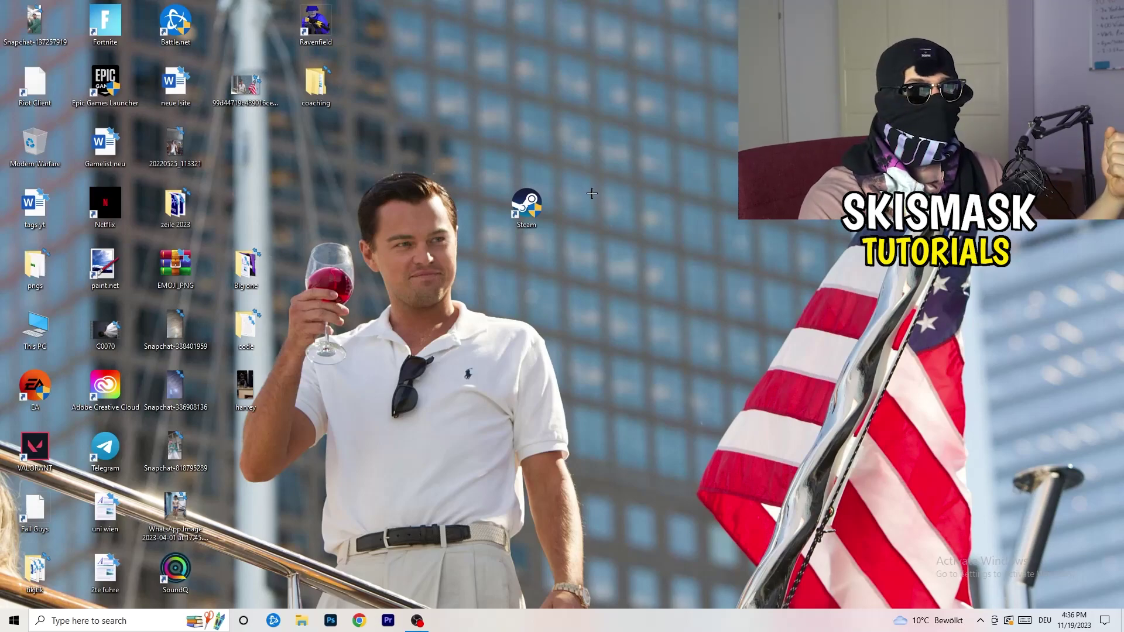
left_click_drag(539, 206, 405, 199)
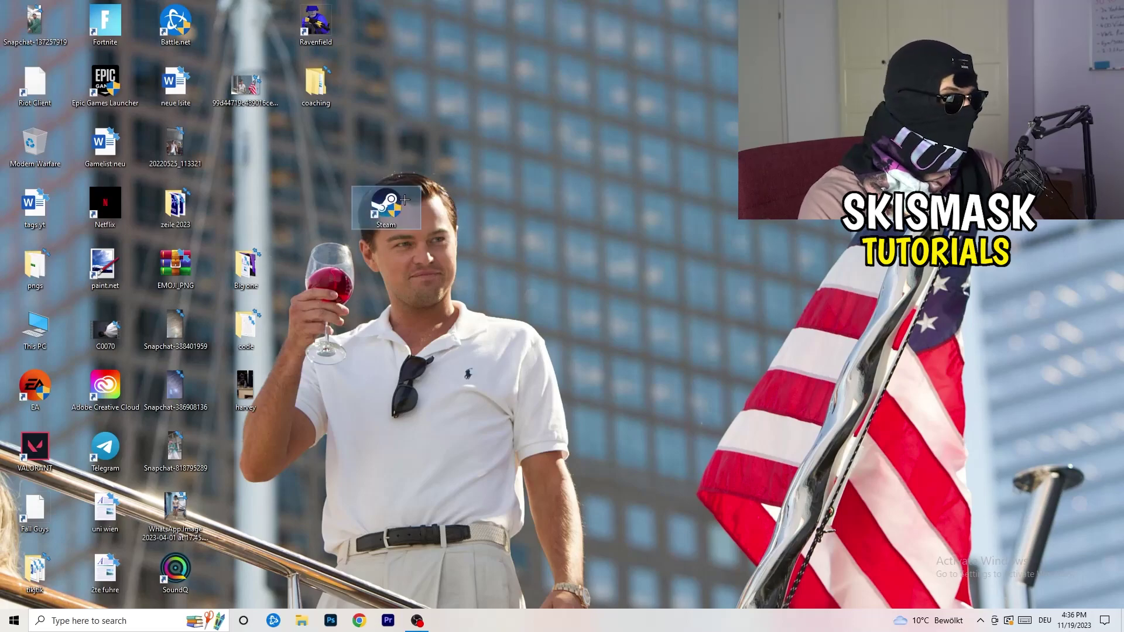
right_click(388, 202)
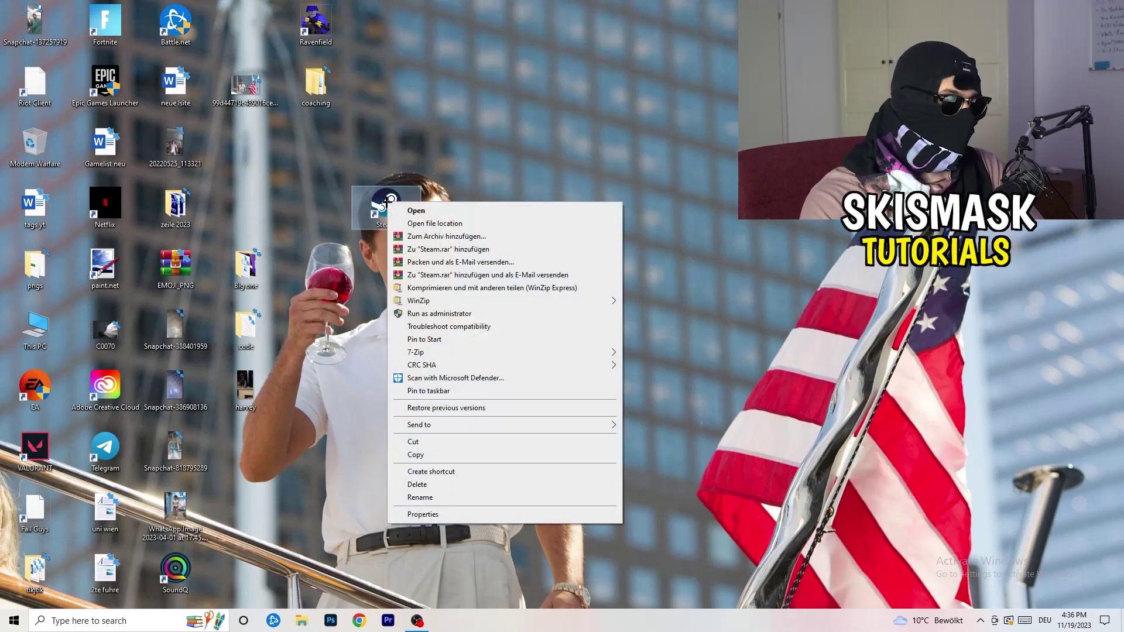
left_click(431, 514)
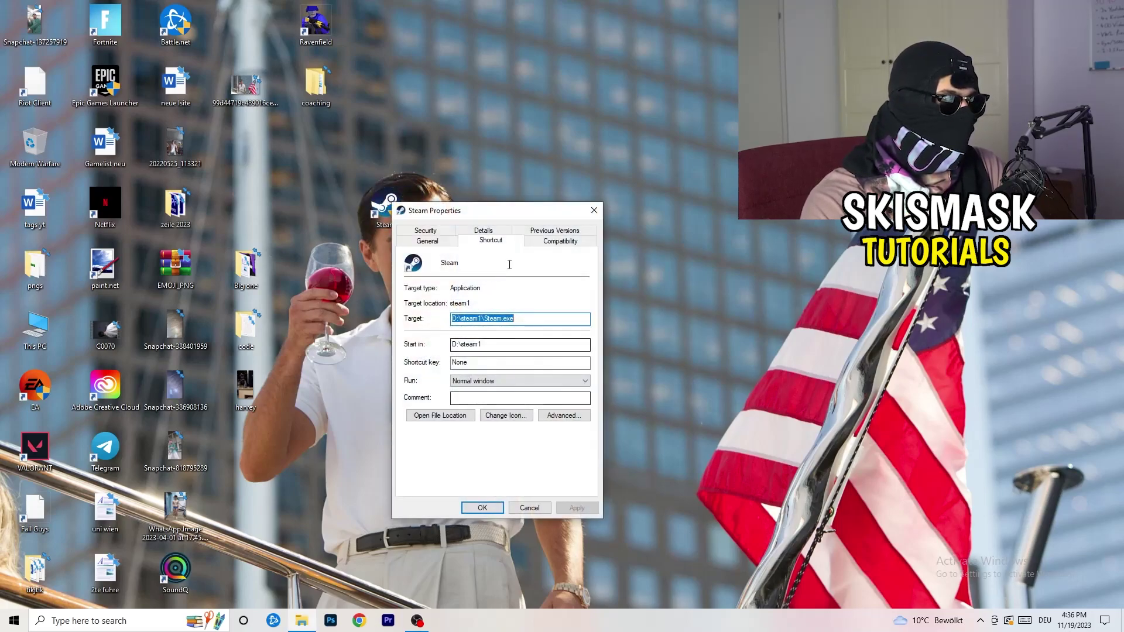
left_click(558, 240)
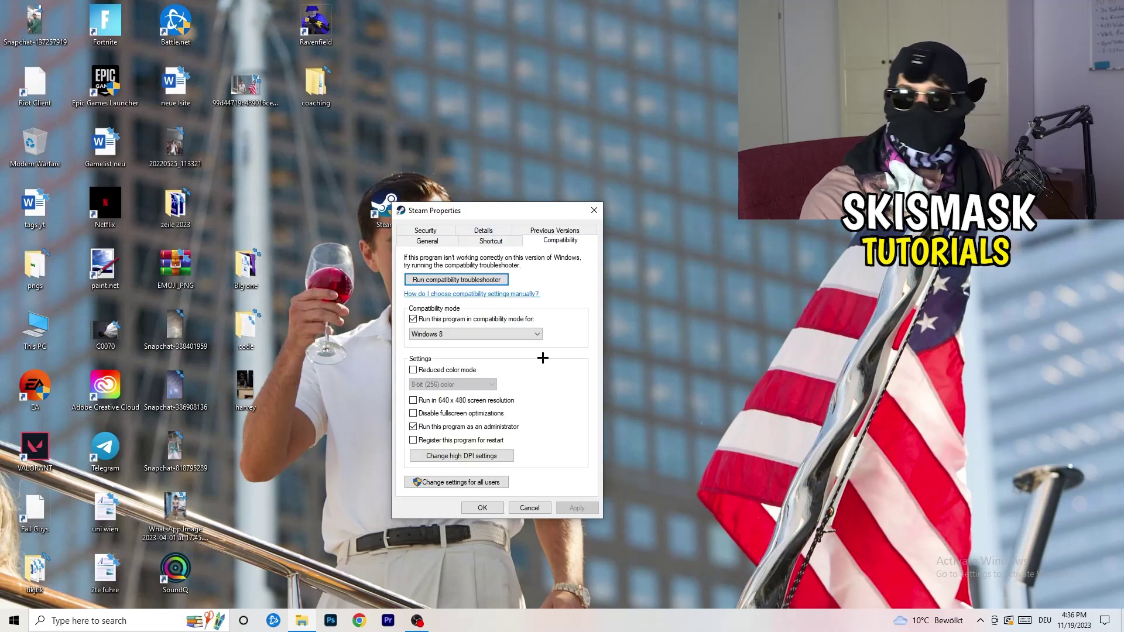
left_click(594, 210)
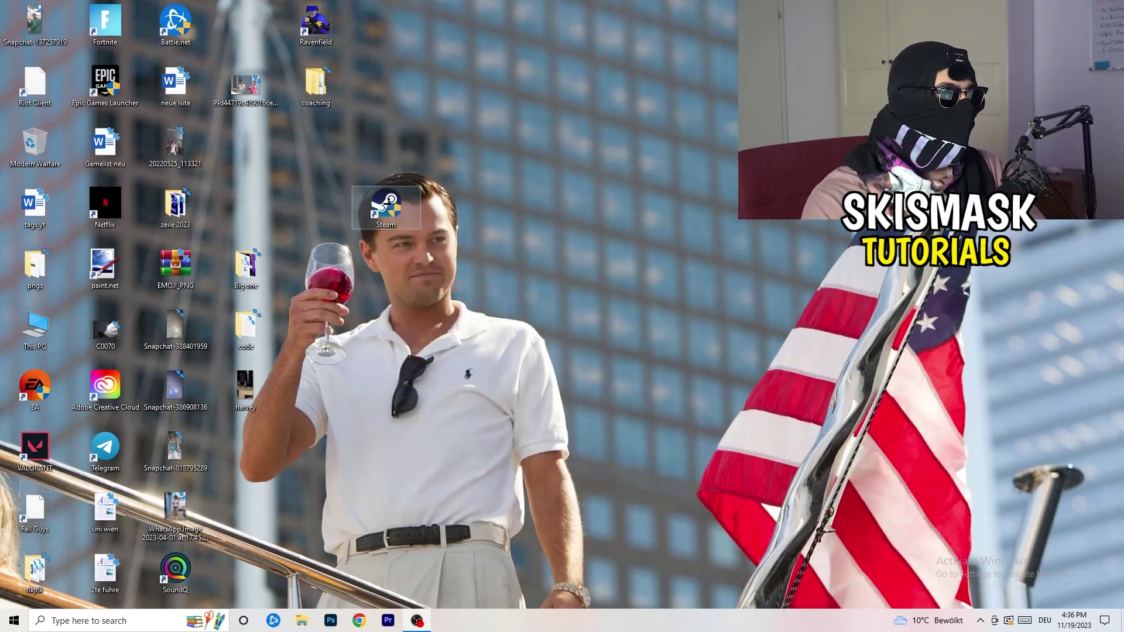
left_click_drag(246, 143, 246, 143)
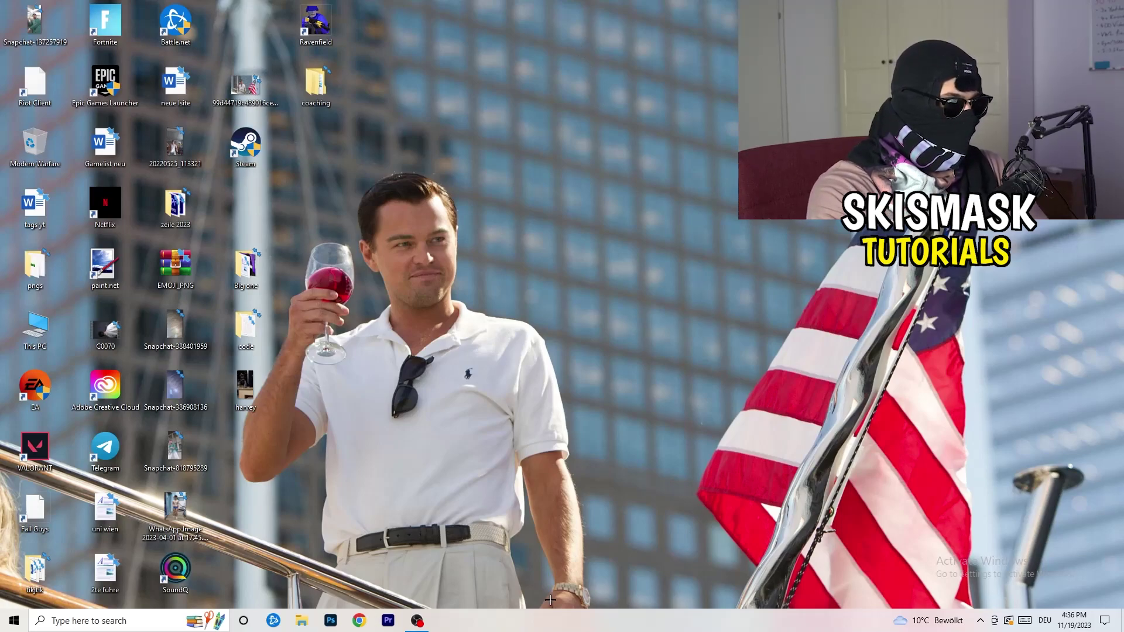
left_click_drag(556, 616, 599, 623)
Open Task Manager maximized on the Details tab listing running processes.
right_click(600, 622)
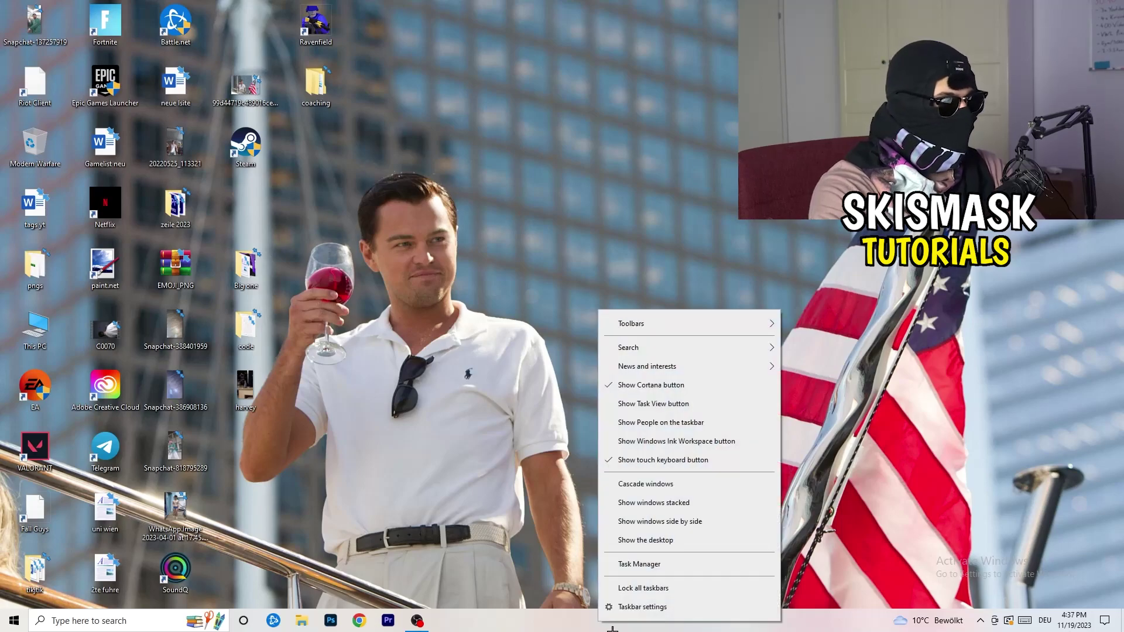
left_click(650, 612)
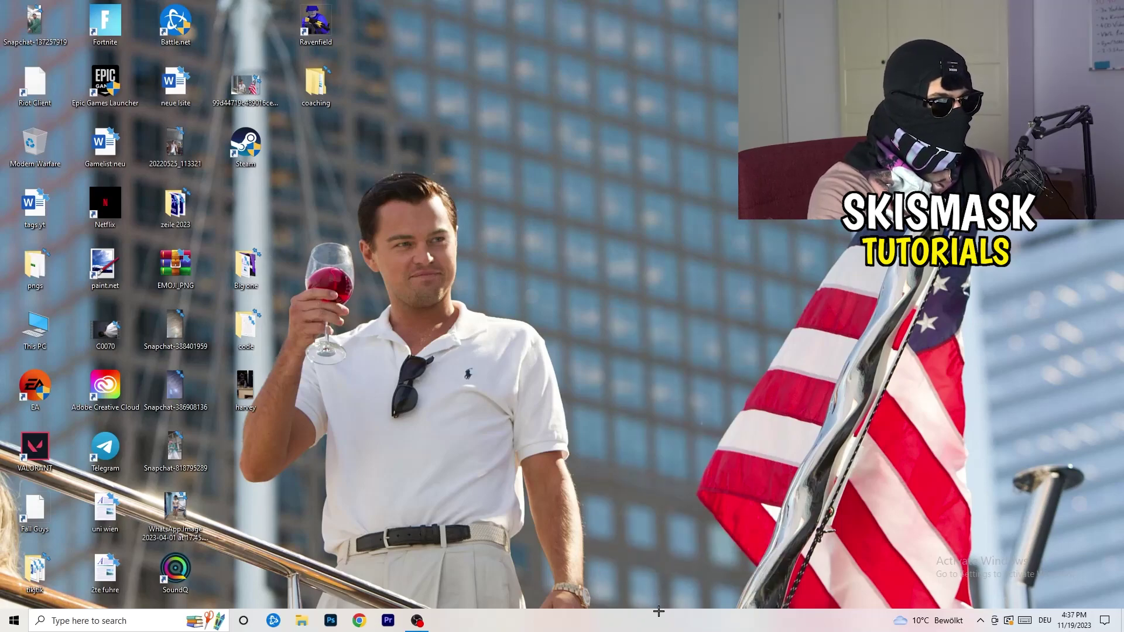
left_click(651, 21)
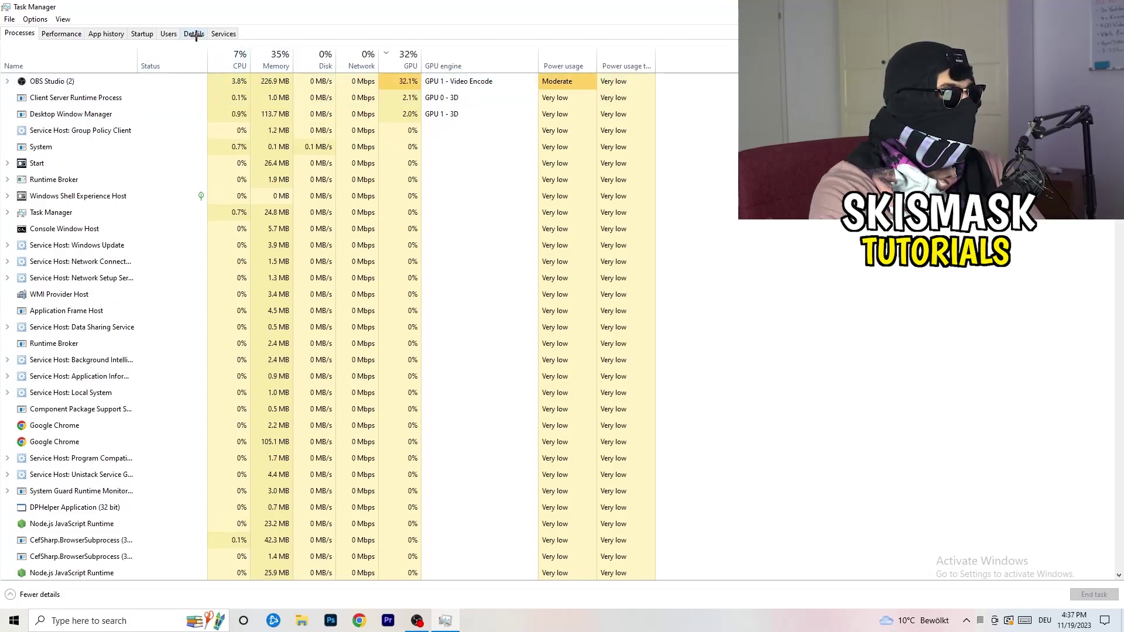
left_click(194, 34)
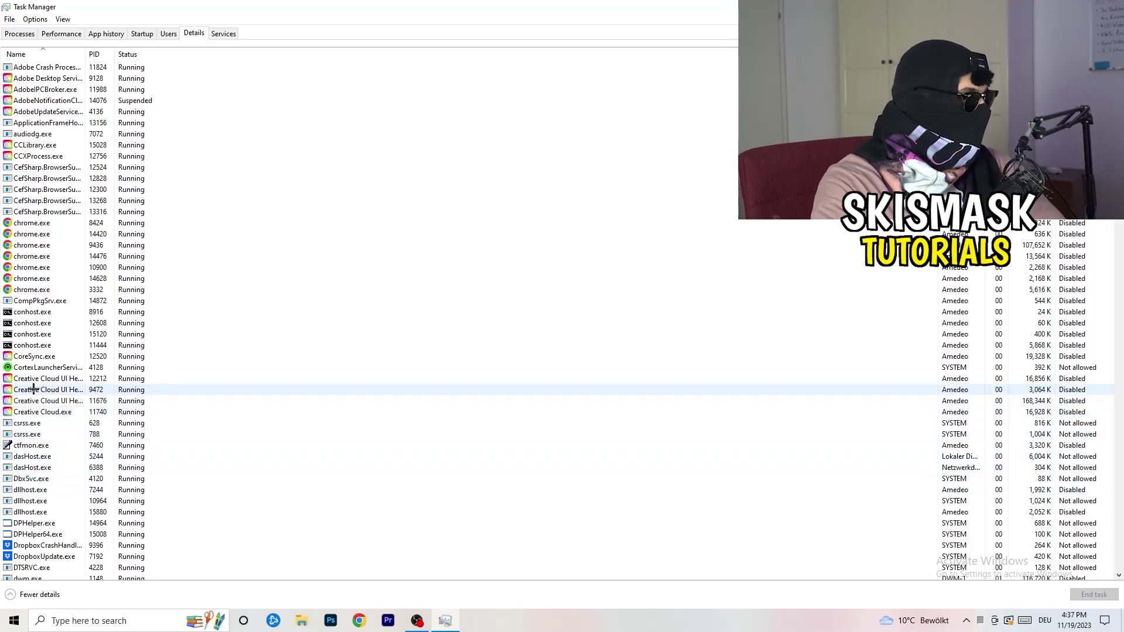
View a Creative Cloud helper process's priority (Normal), then dismiss its menu.
right_click(33, 389)
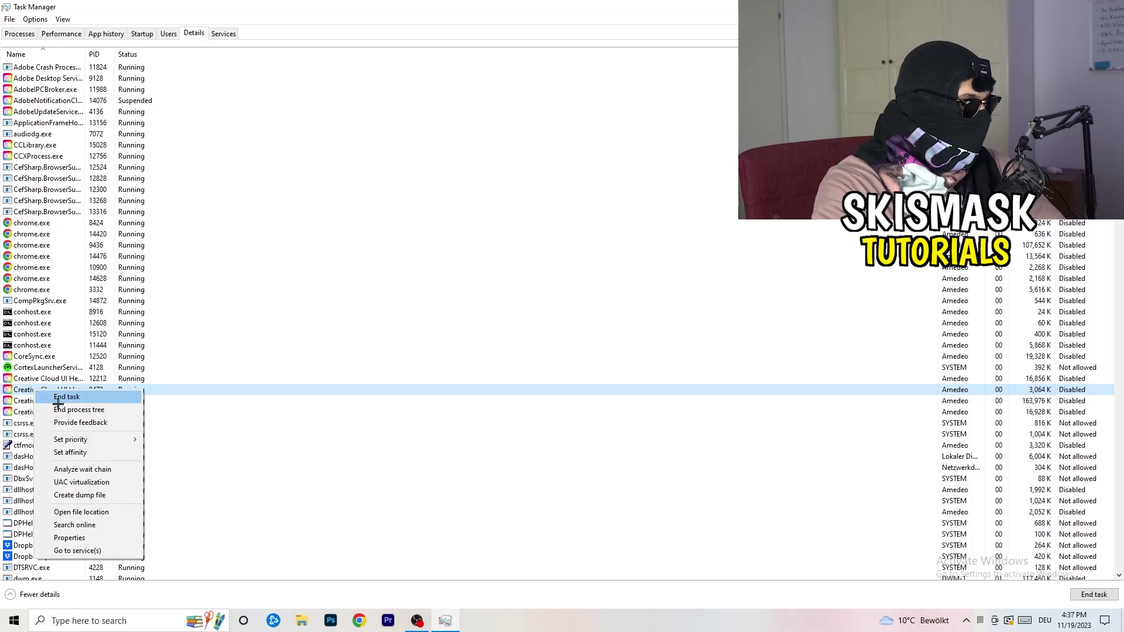
mouse_move(70, 440)
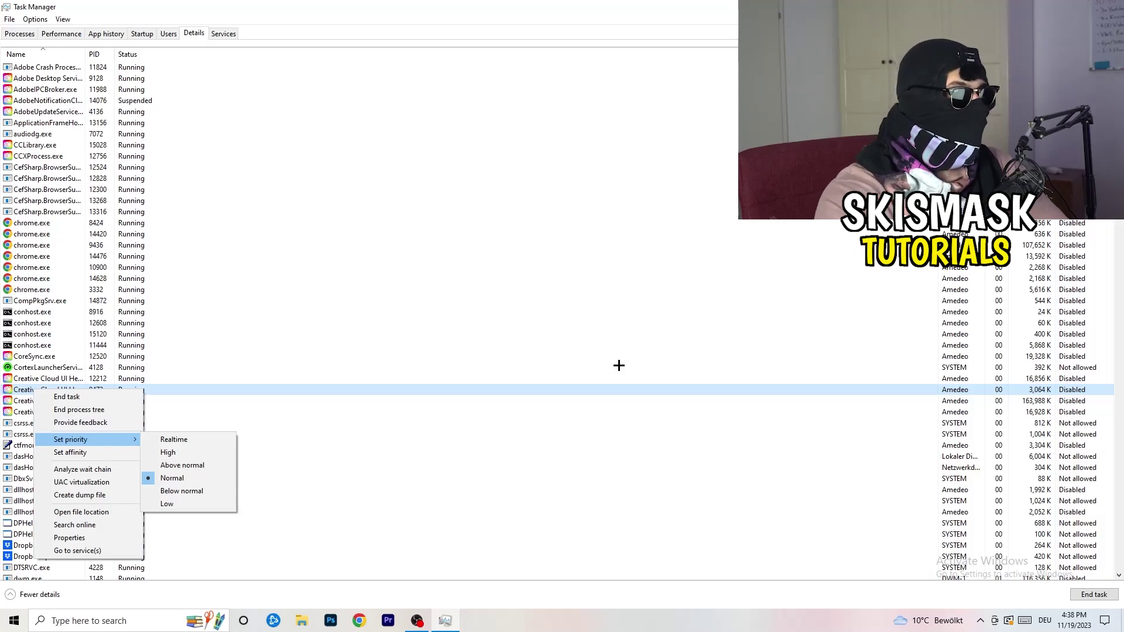
left_click(770, 329)
key("alt+F4")
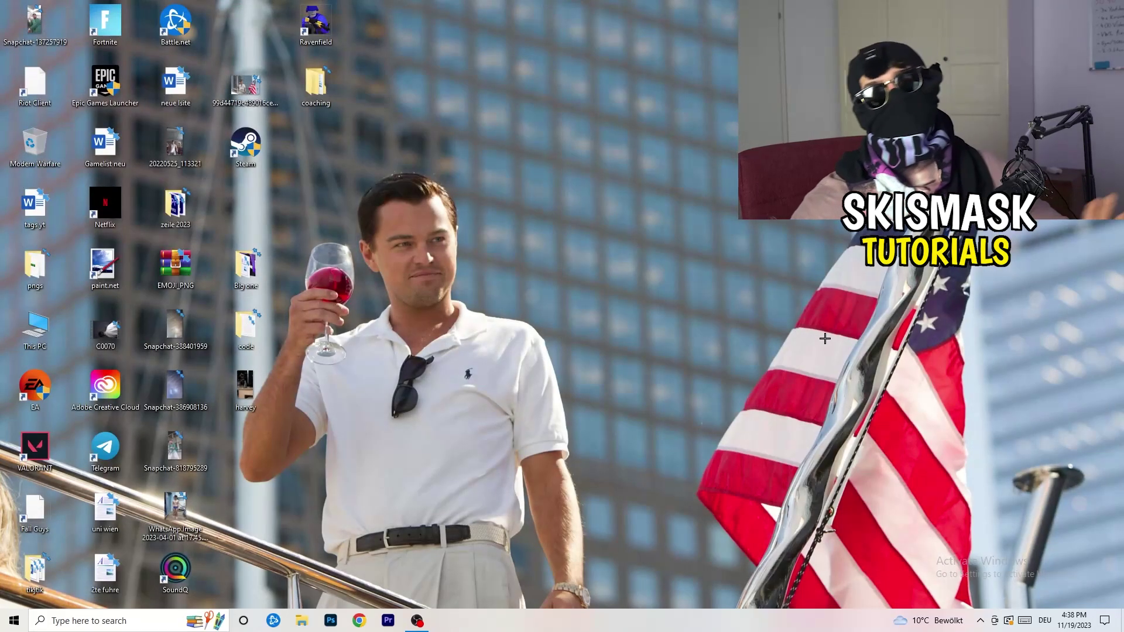